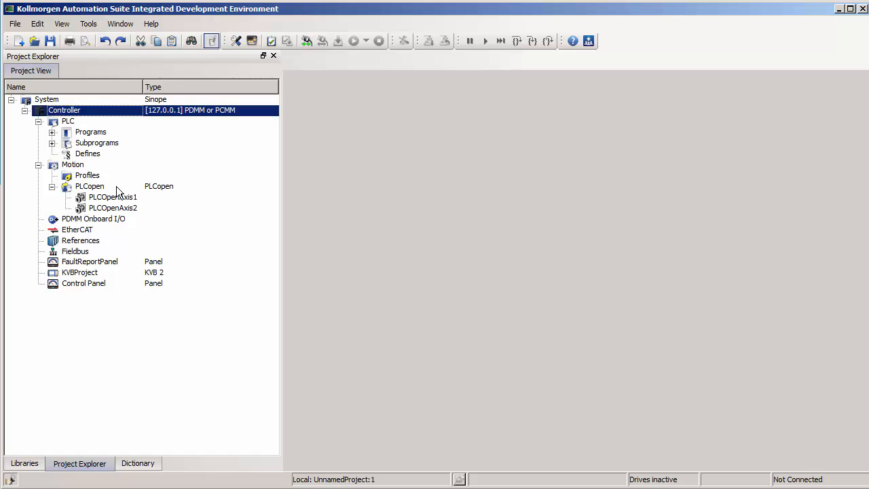
# Step: Create a new PLCopen axis named Axis3 in the project's motion section
pyautogui.rightClick(116, 187)
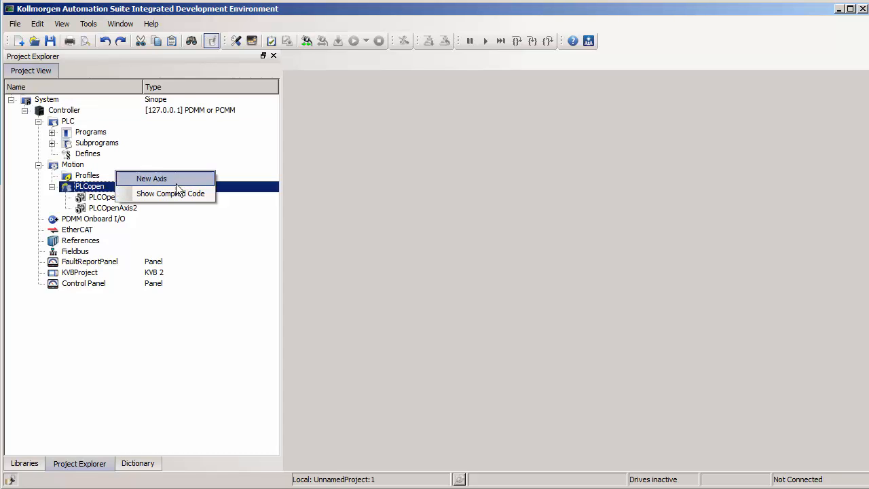
pyautogui.click(187, 178)
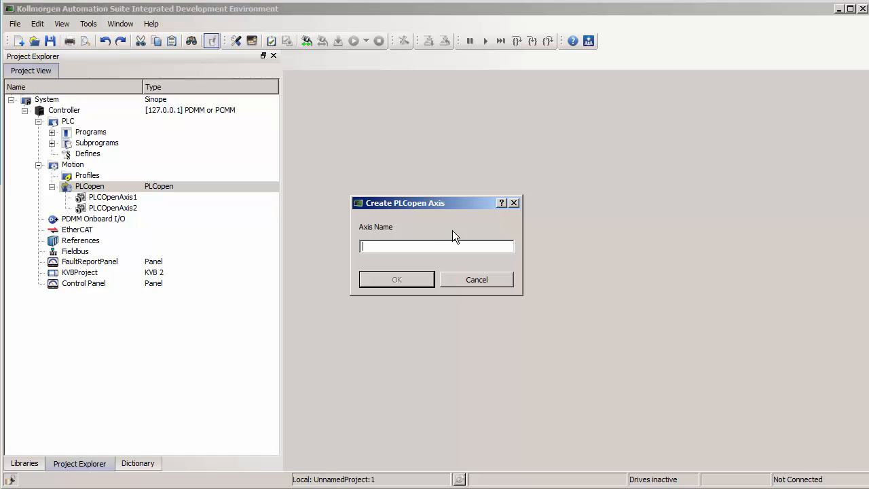
pyautogui.write('Axis3')
pyautogui.click(414, 274)
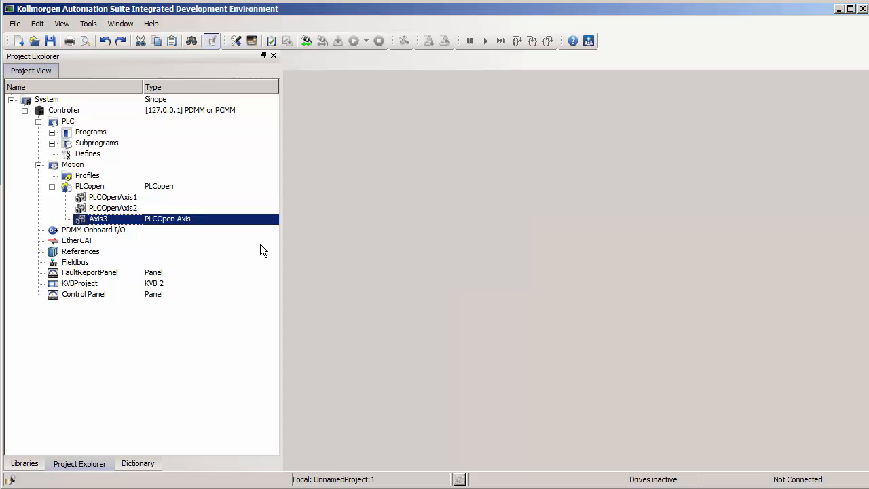
# Step: Open the properties of the Axis3 PLCopen axis
pyautogui.click(112, 198)
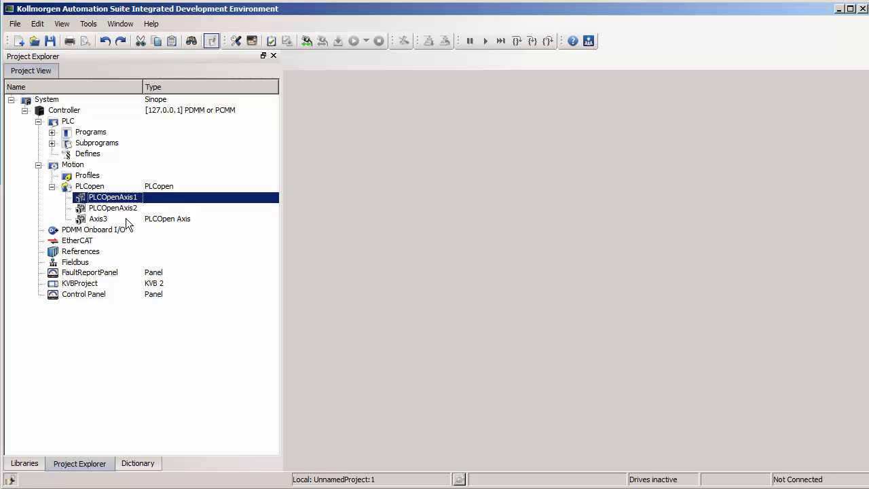
pyautogui.rightClick(126, 218)
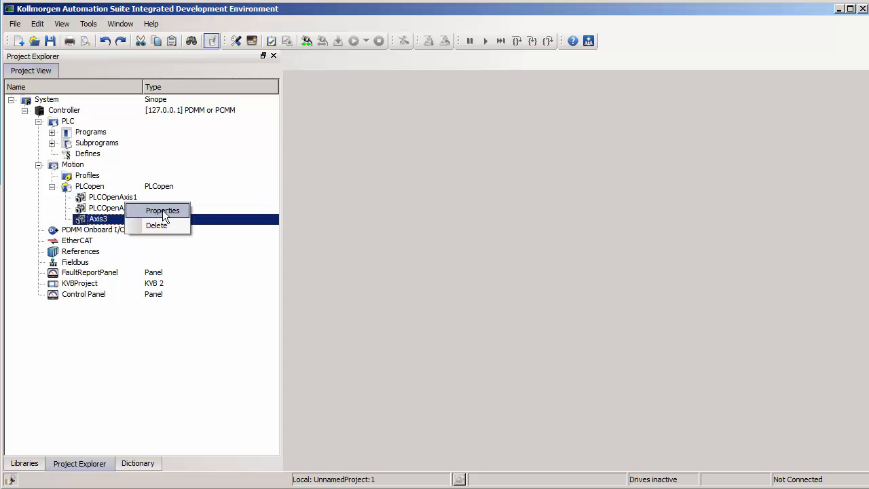
pyautogui.click(158, 210)
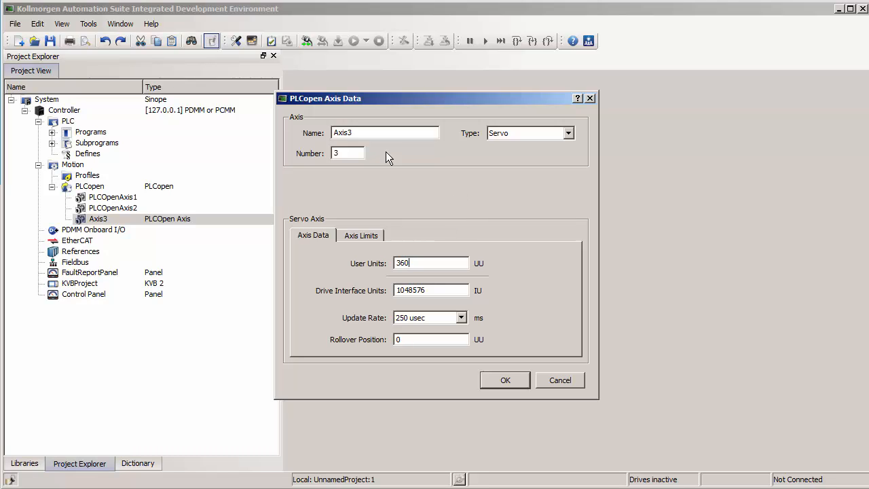
# Step: Review the name and the available axis types in the Axis3 data
pyautogui.click(360, 132)
pyautogui.click(524, 135)
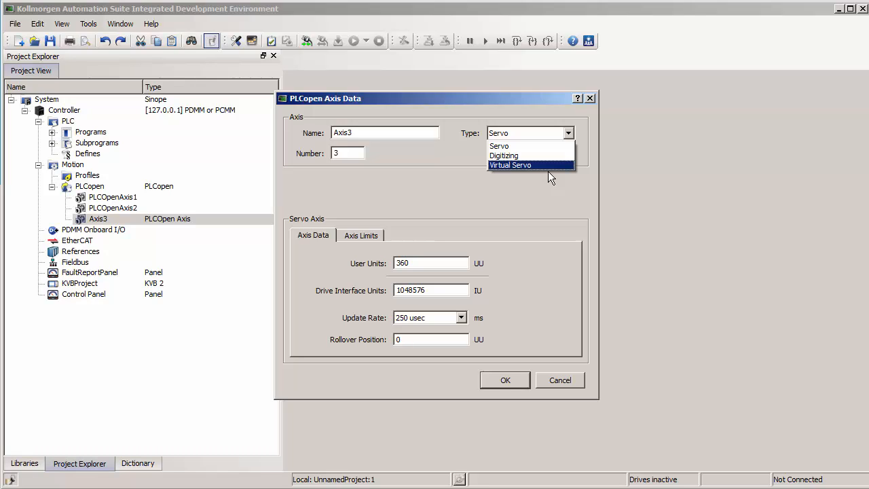
pyautogui.click(453, 186)
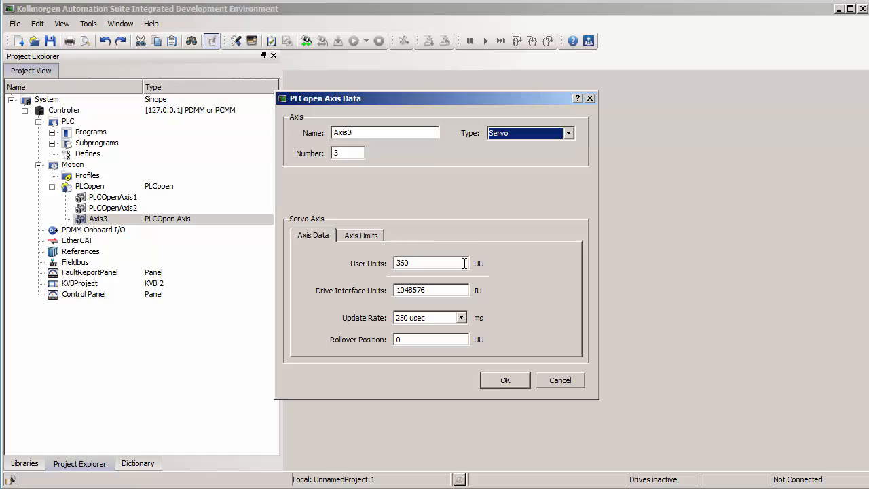
pyautogui.click(455, 263)
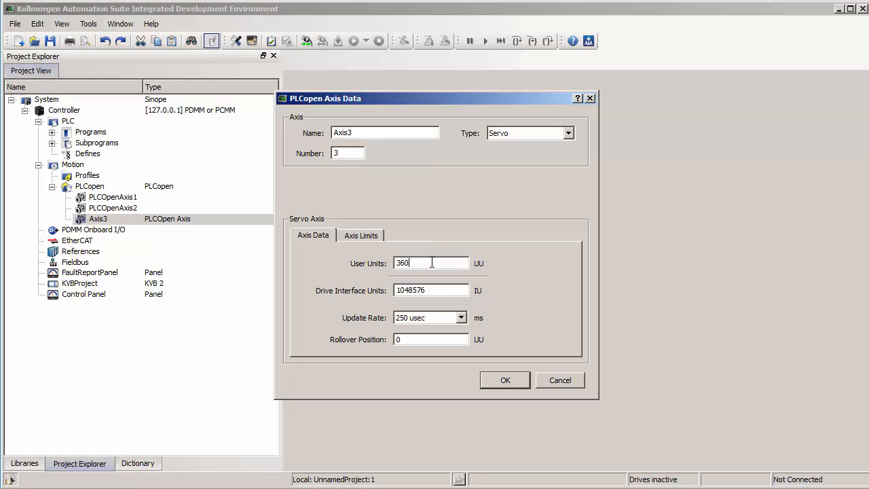
pyautogui.press('BackSpace')
pyautogui.press('BackSpace')
pyautogui.press('BackSpace')
pyautogui.write('5')
pyautogui.write('5')
pyautogui.click(415, 263)
pyautogui.press('BackSpace')
pyautogui.write('250')
pyautogui.write('0')
# Step: Read the help on axis data parameters, including the worked examples of user unit to interface unit ratios
pyautogui.press('F1')
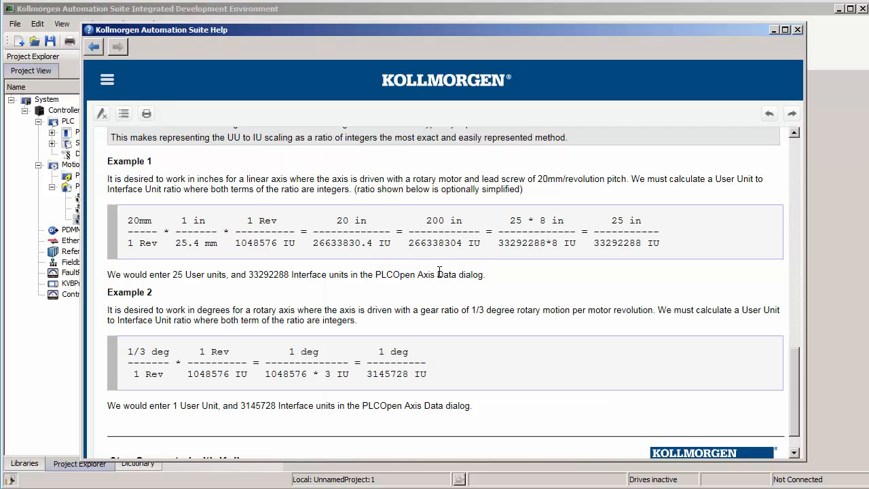
pyautogui.scroll(12, 439, 270)
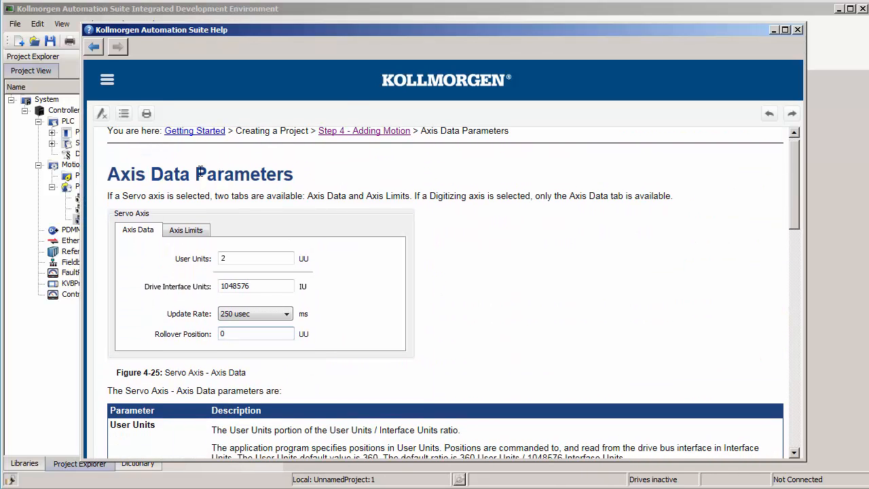
pyautogui.middleClick(501, 232)
pyautogui.scroll(-4, 502, 236)
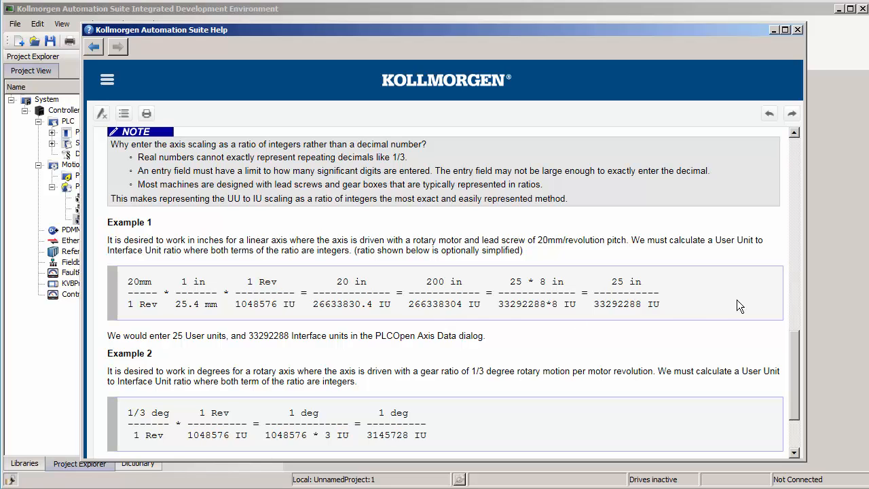
pyautogui.click(815, 307)
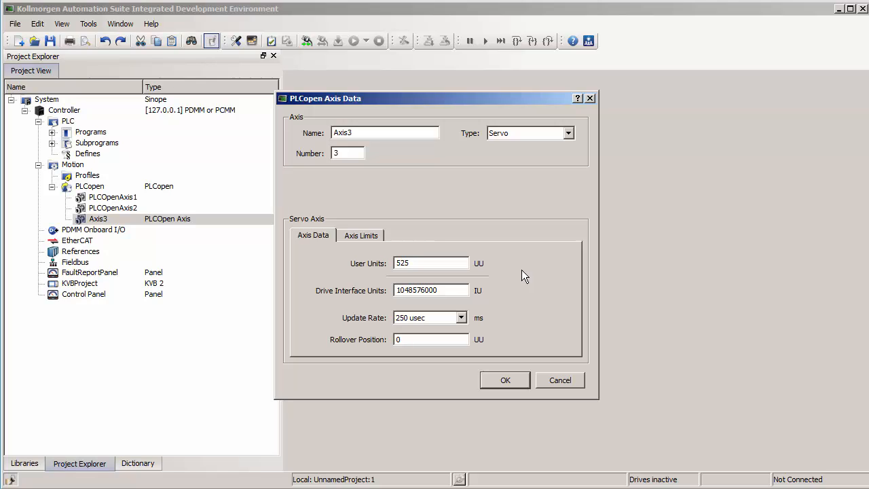
# Step: Review the available update rates for Axis3, from 250 usec to 8 msec
pyautogui.click(462, 317)
pyautogui.click(462, 317)
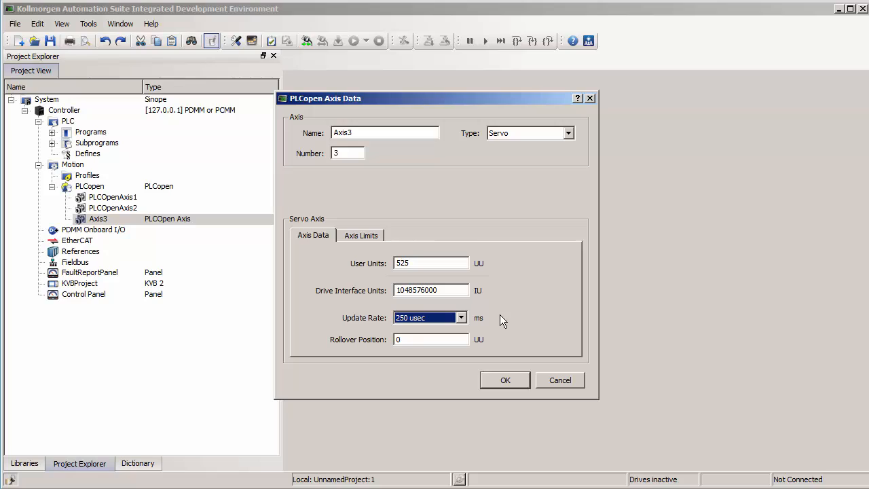
pyautogui.click(462, 318)
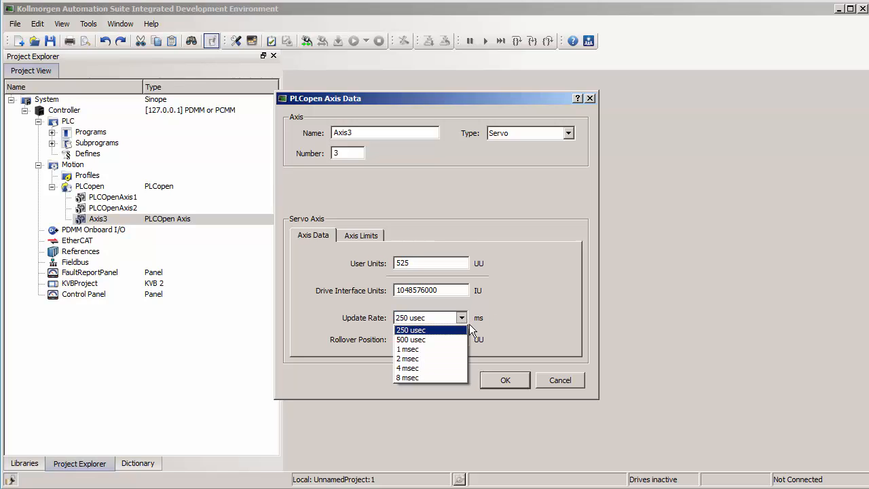
pyautogui.click(443, 330)
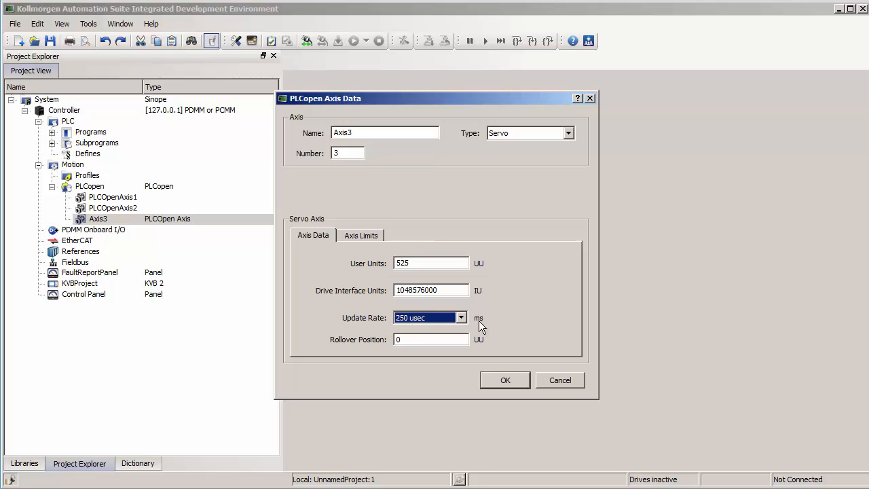
pyautogui.click(462, 318)
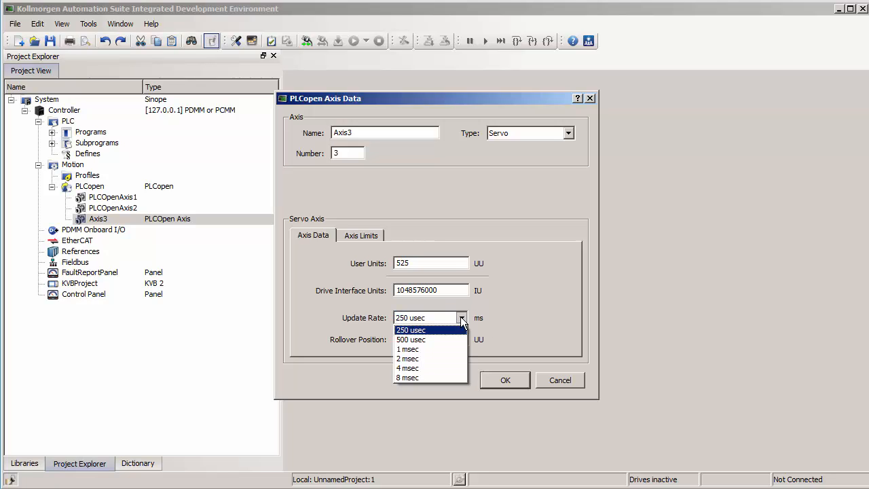
pyautogui.click(502, 319)
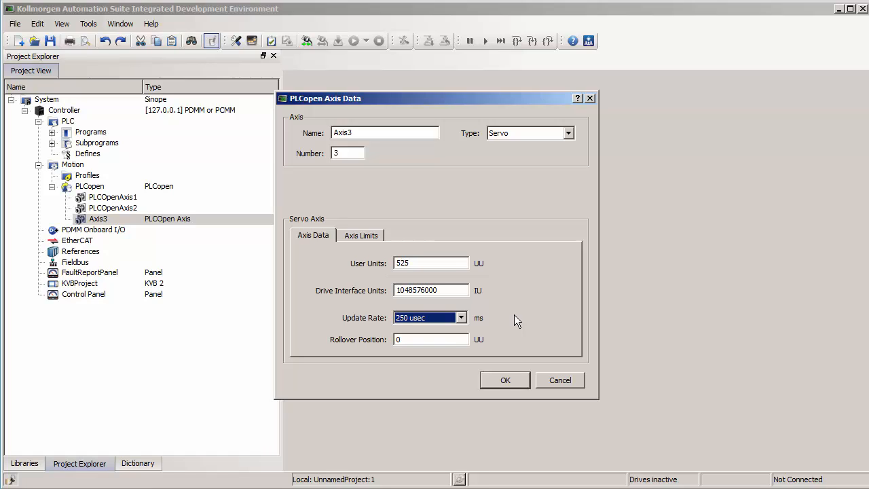
# Step: Set the rollover position of Axis3 to 360 user units
pyautogui.click(447, 341)
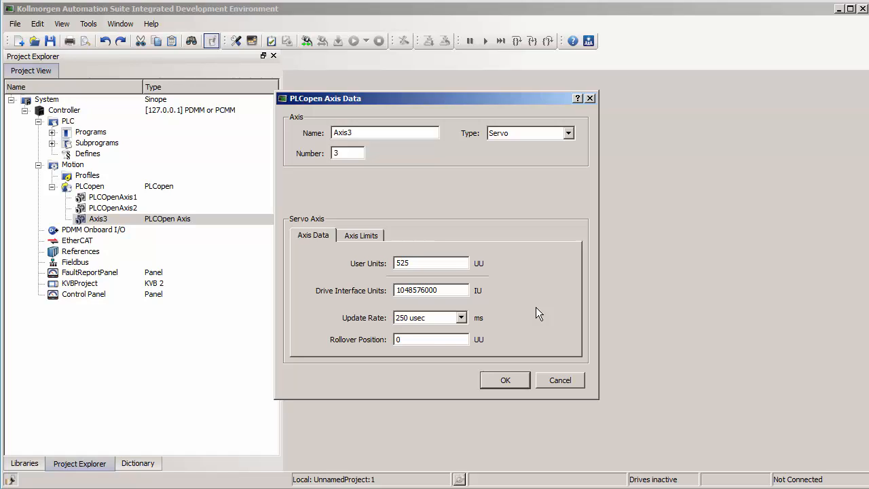
pyautogui.press('BackSpace')
pyautogui.write('360')
# Step: Set the Axis3 scaling to 1048576 drive interface units and 360 user units, and accept the axis data
pyautogui.click(443, 288)
pyautogui.press('BackSpace')
pyautogui.press('BackSpace')
pyautogui.press('BackSpace')
pyautogui.moveTo(437, 268); pyautogui.dragTo(337, 261)
pyautogui.write('360')
pyautogui.click(516, 379)
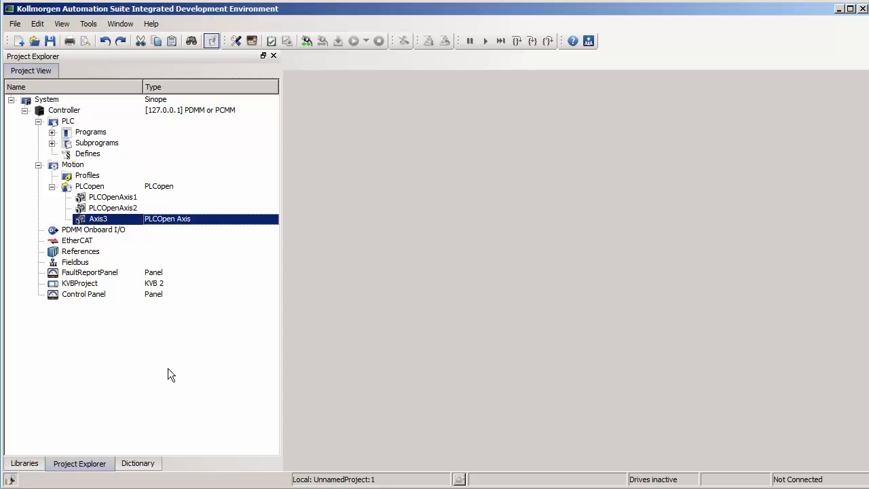
# Step: List the PLC dictionary's global variables, fit the Name and Type columns, and check the names and types of Axis1 and Axis2
pyautogui.click(140, 462)
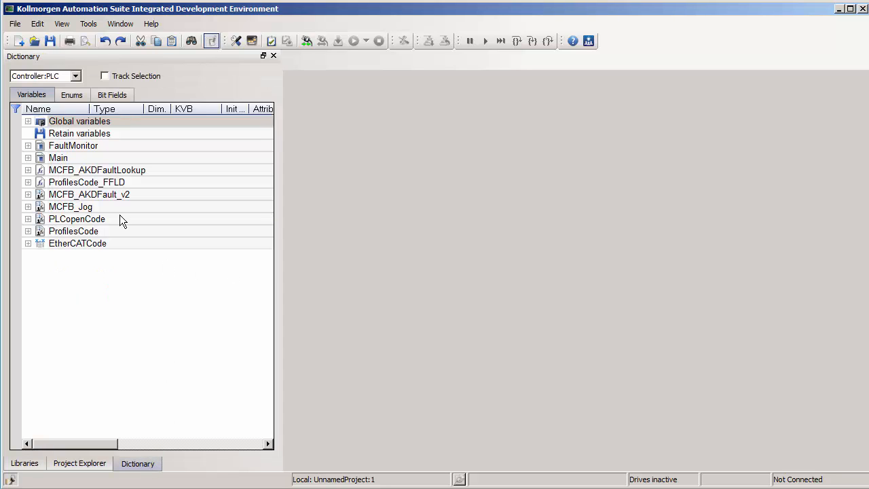
pyautogui.click(28, 120)
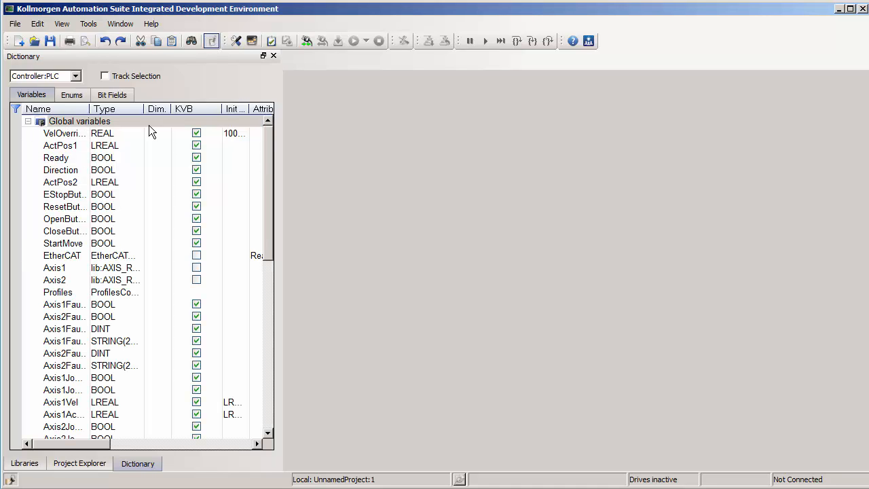
pyautogui.doubleClick(89, 109)
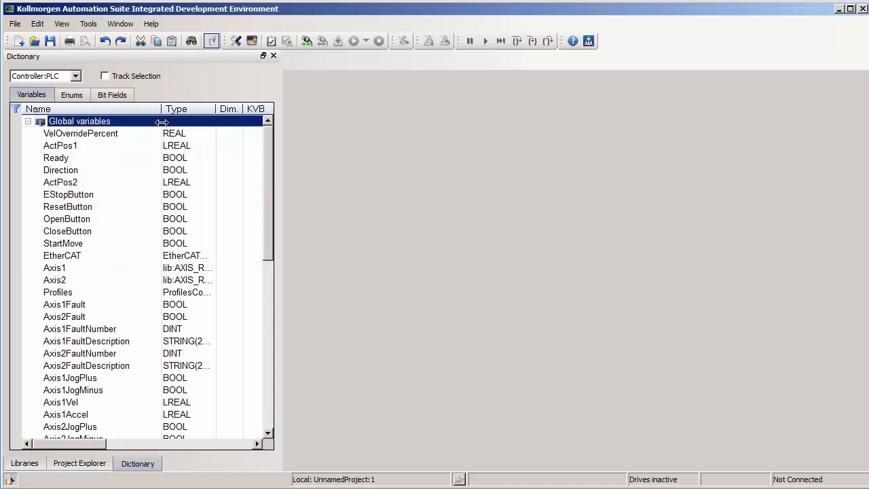
pyautogui.click(77, 269)
pyautogui.click(78, 282)
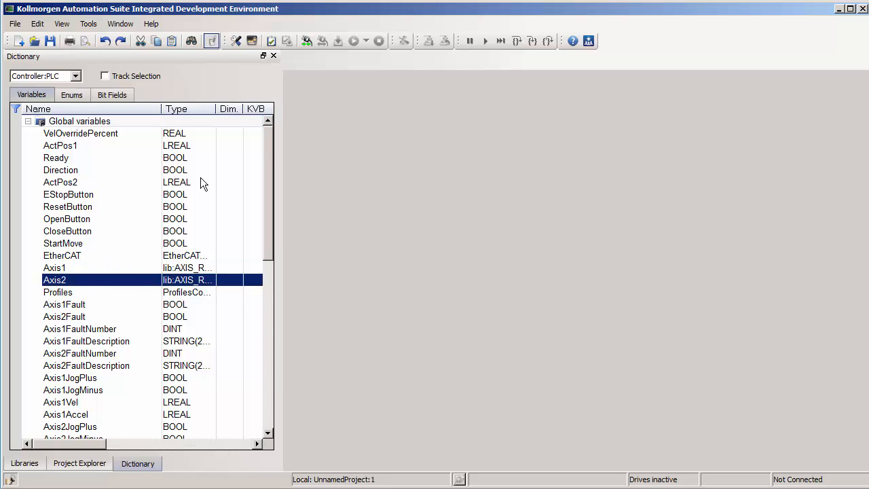
pyautogui.doubleClick(215, 109)
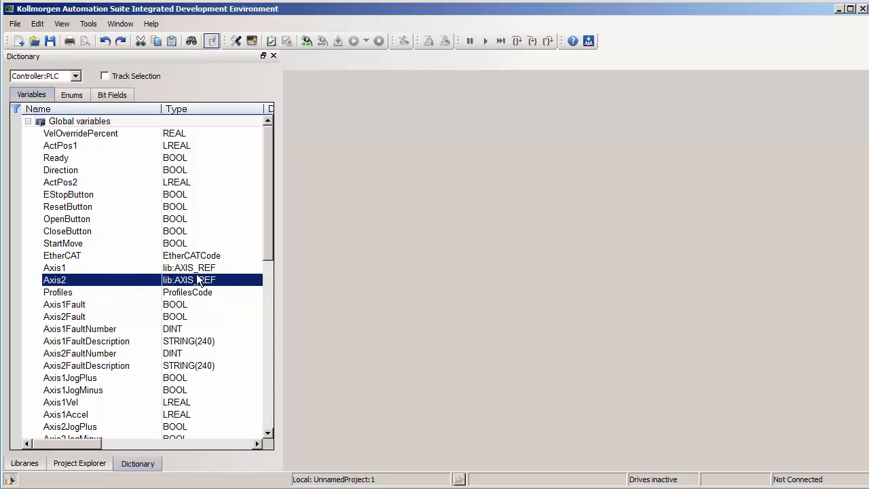
# Step: Duplicate the Axis2 global variable of type lib:AXIS_REF and rename the copy Axis3
pyautogui.rightClick(149, 281)
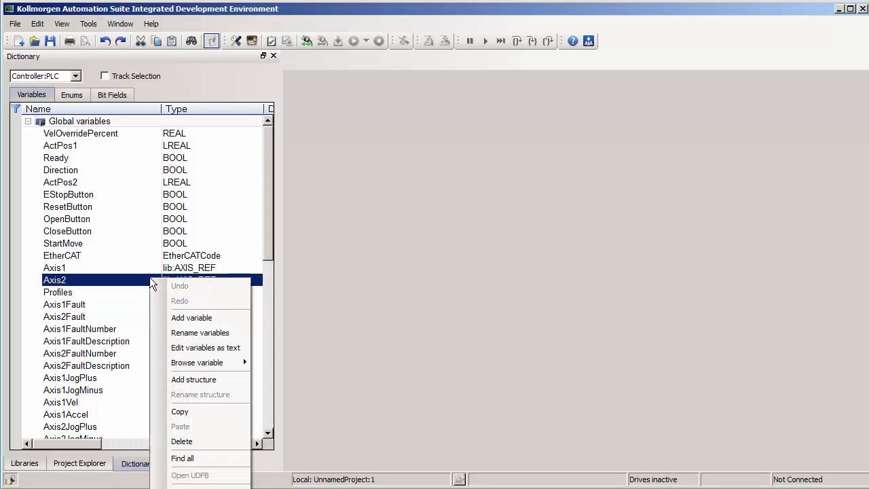
pyautogui.click(192, 411)
pyautogui.hotkey('ctrl', 'v')
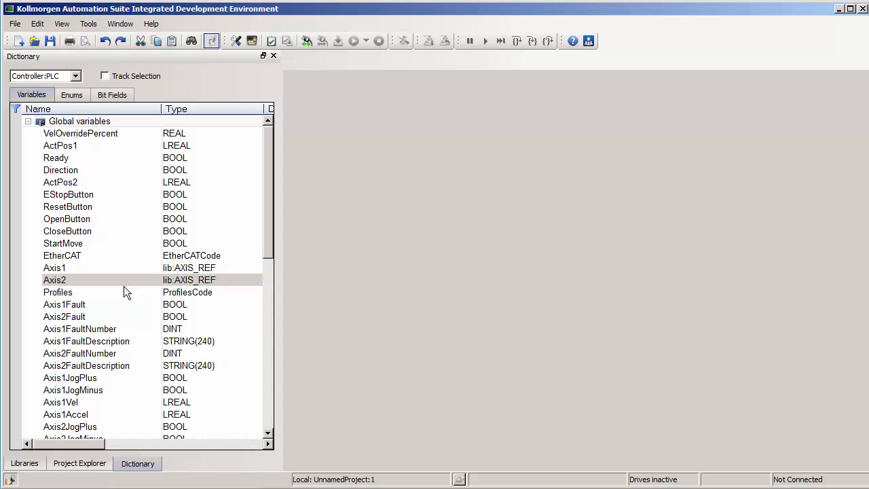
pyautogui.moveTo(266, 256); pyautogui.dragTo(262, 404)
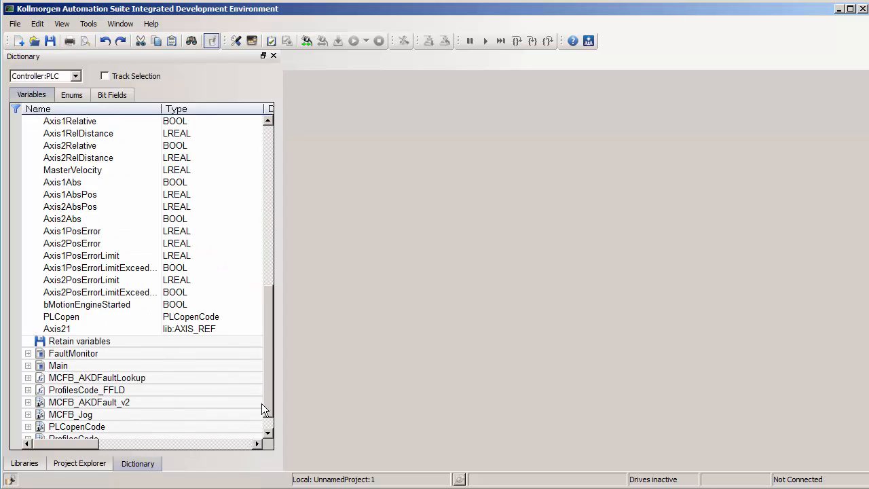
pyautogui.doubleClick(96, 329)
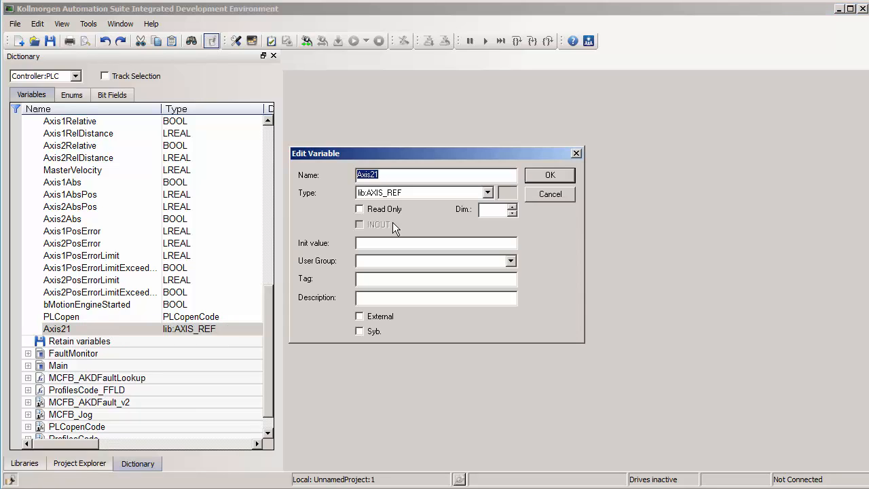
pyautogui.click(417, 174)
pyautogui.press('BackSpace')
pyautogui.press('BackSpace')
pyautogui.write('3')
pyautogui.press('Return')
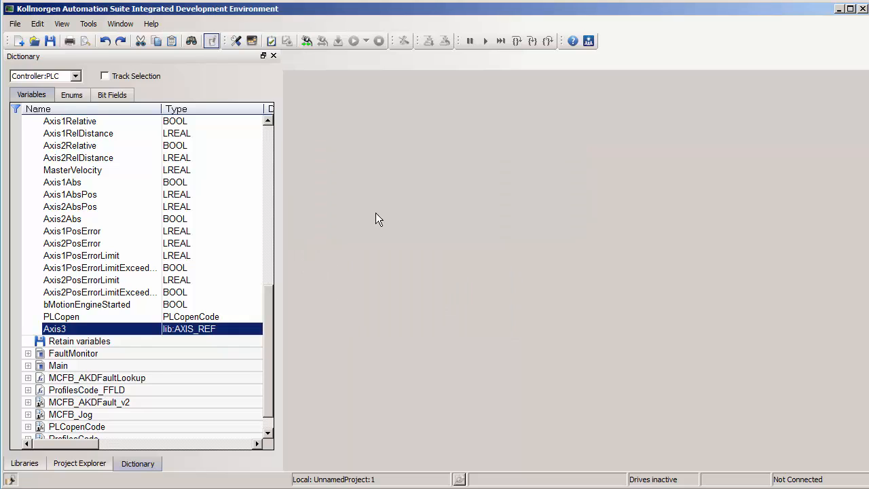
# Step: Open the Main program, widen its ladder columns, and examine the Axis1 number assignment in Network #4
pyautogui.click(71, 464)
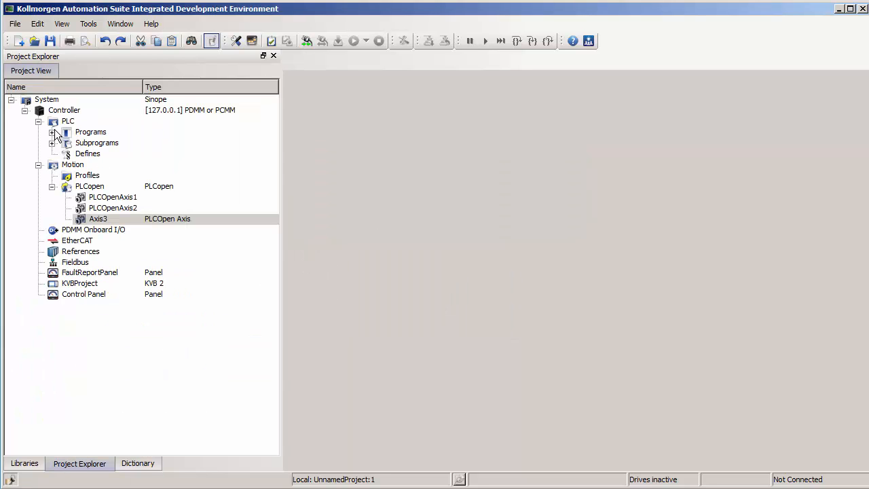
pyautogui.click(51, 131)
pyautogui.doubleClick(83, 146)
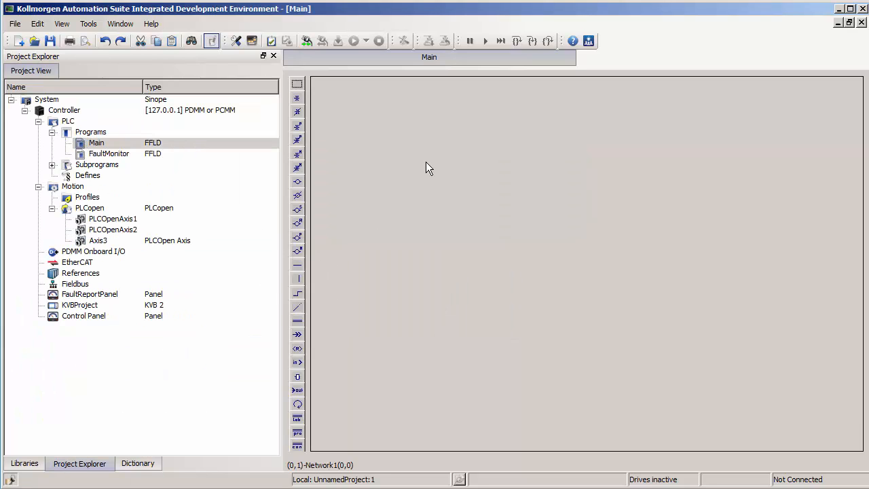
pyautogui.scroll(-10, 459, 183)
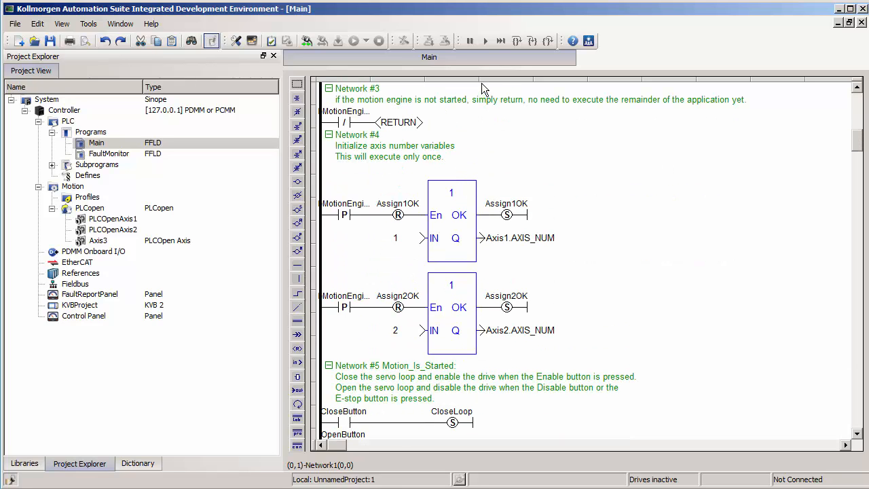
pyautogui.moveTo(480, 79); pyautogui.dragTo(678, 79)
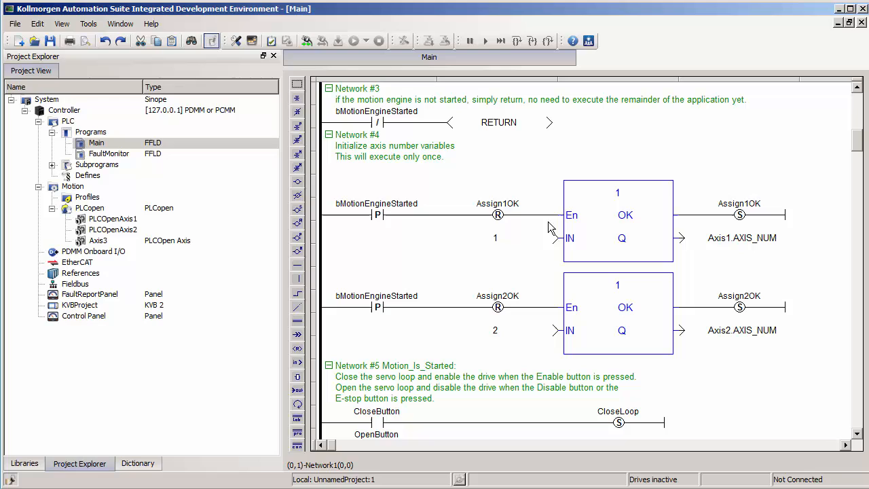
pyautogui.click(511, 241)
pyautogui.click(740, 236)
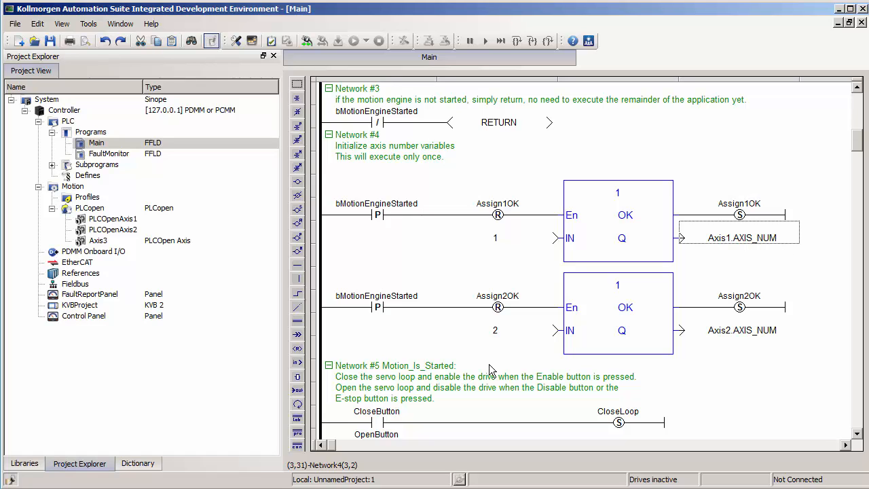
# Step: Duplicate the Axis2 number assignment rung into a new blank row at the end of Network #4
pyautogui.moveTo(386, 283); pyautogui.dragTo(700, 342)
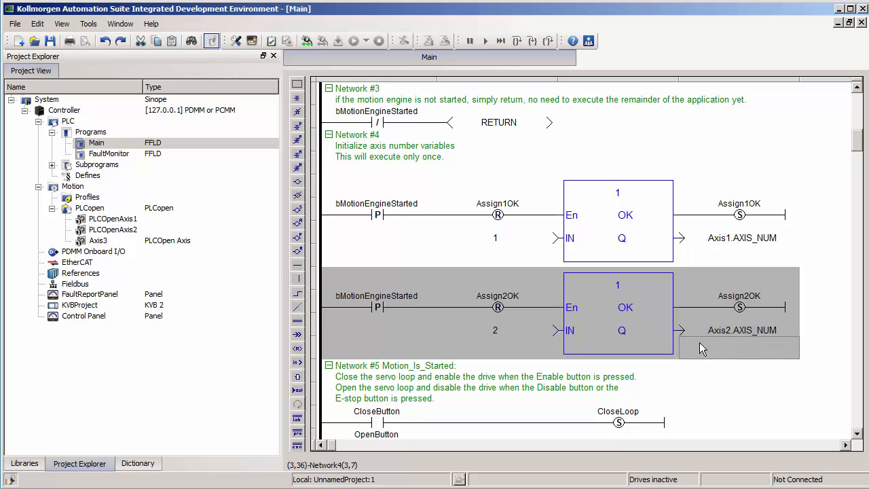
pyautogui.click(353, 371)
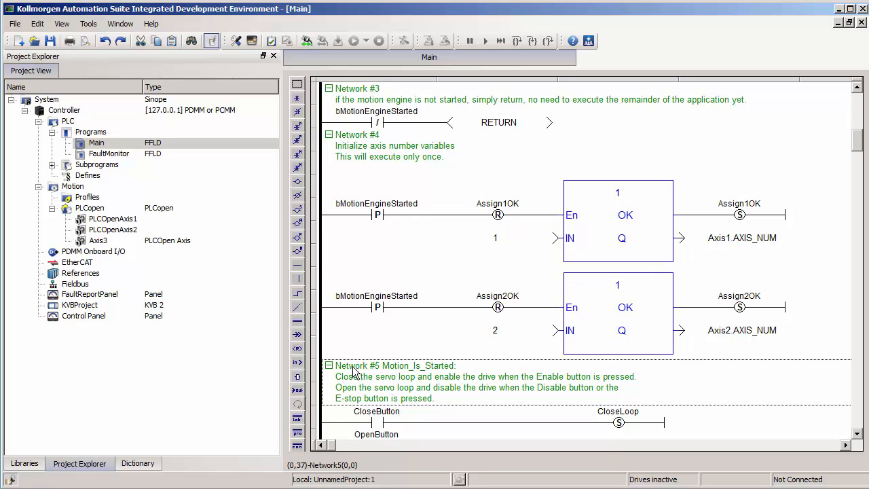
pyautogui.press('Return')
pyautogui.press('Return')
pyautogui.click(352, 370)
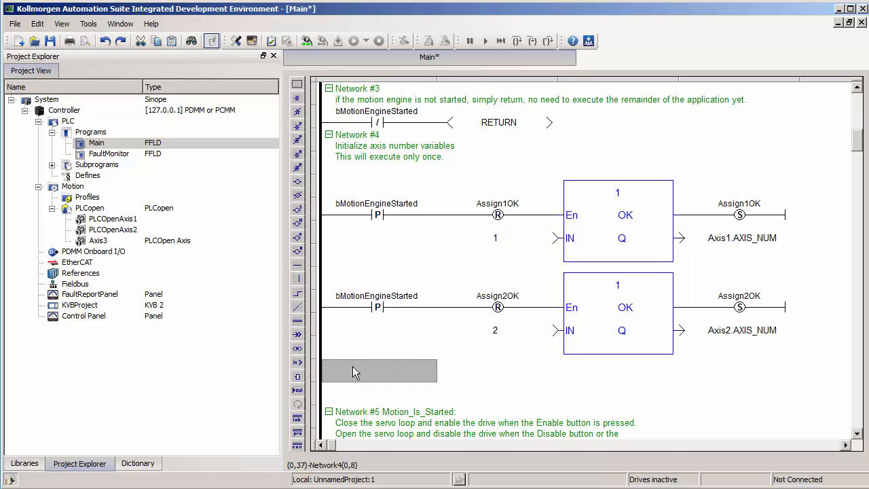
pyautogui.hotkey('ctrl', 'v')
pyautogui.scroll(-2, 492, 376)
pyautogui.scroll(1, 492, 375)
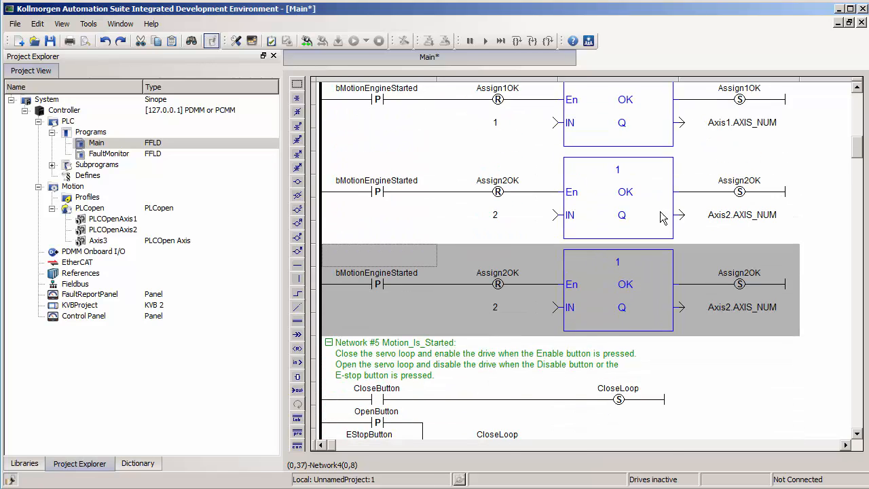
# Step: In the copied rung, set the block's IN value to 3 and its Q output to Axis3.AXIS_NUM
pyautogui.doubleClick(500, 314)
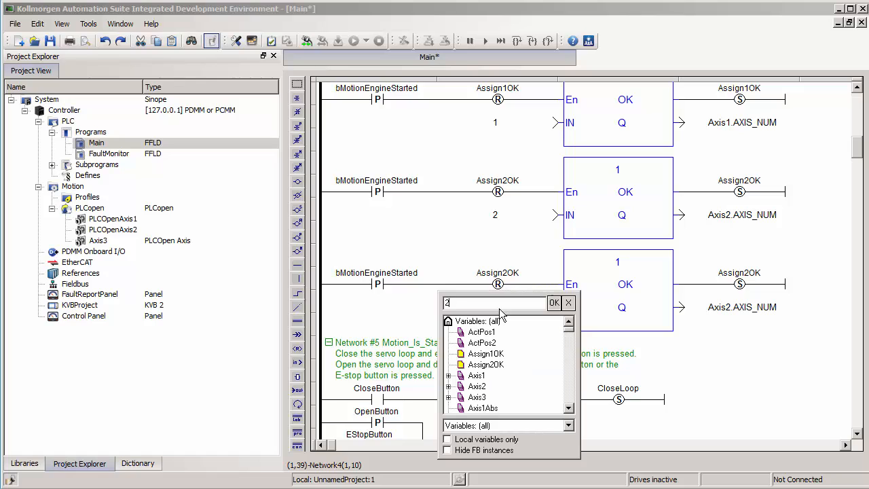
pyautogui.write('3')
pyautogui.press('Return')
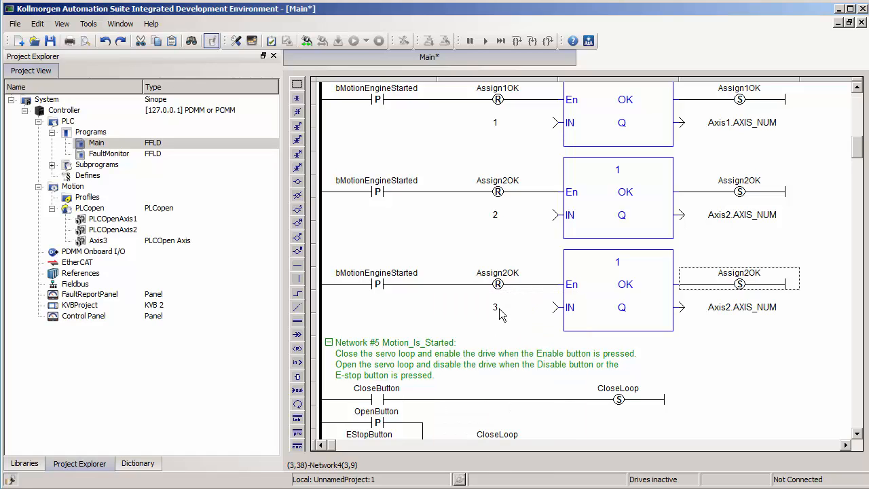
pyautogui.doubleClick(707, 306)
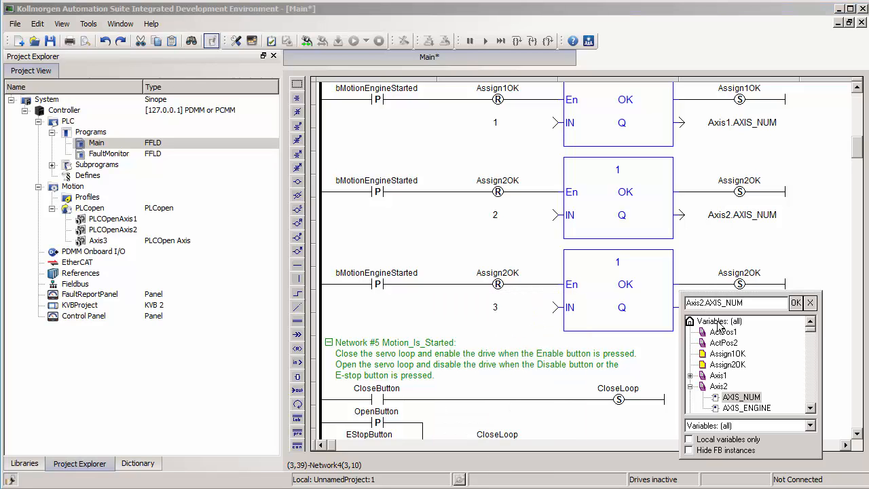
pyautogui.click(811, 408)
pyautogui.click(810, 408)
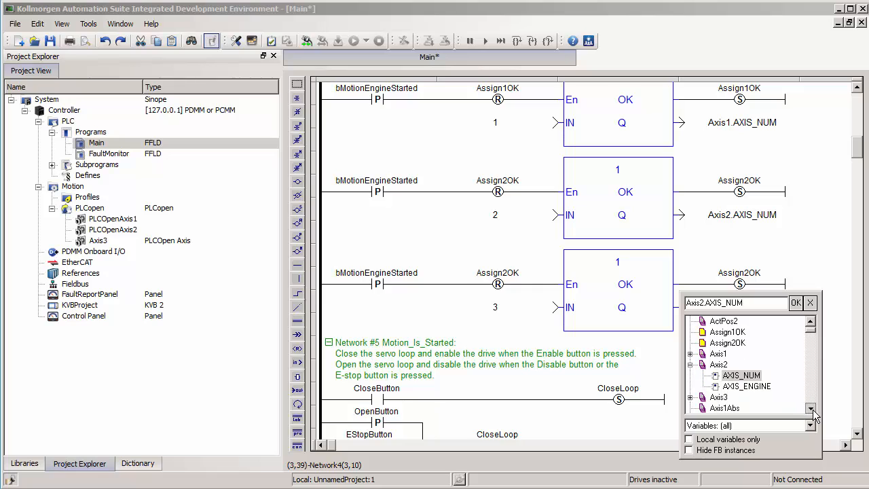
pyautogui.click(690, 397)
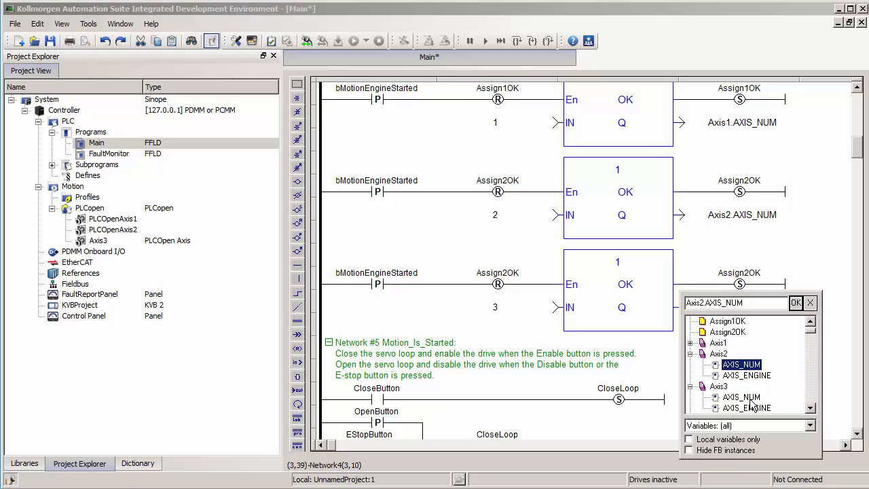
pyautogui.doubleClick(742, 397)
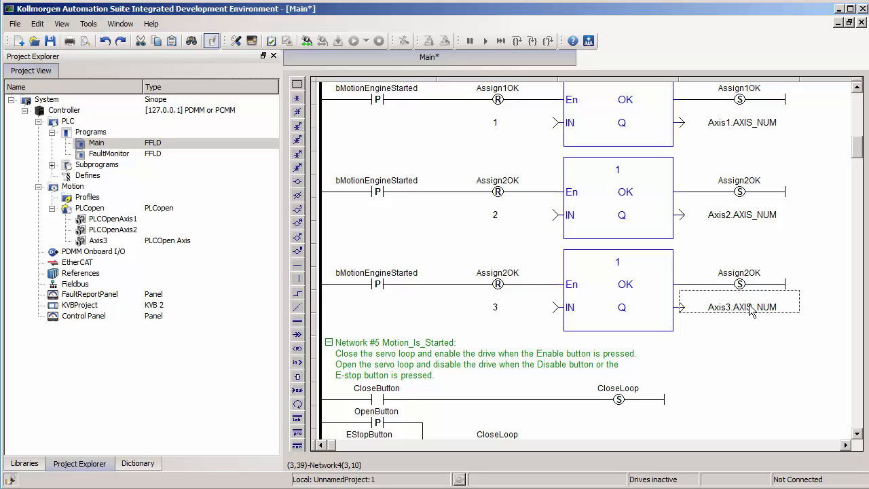
pyautogui.click(750, 306)
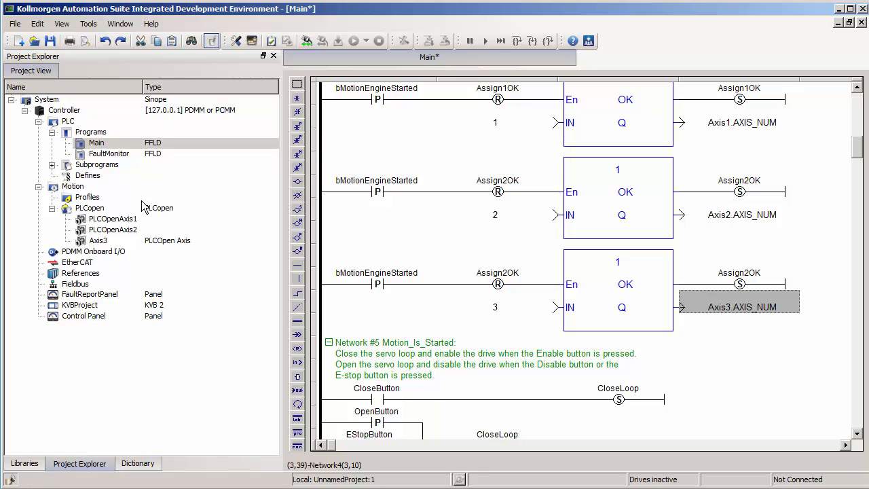
# Step: Check the axis number in Axis3's PLCopen axis data against the input and output of the new assignment rung
pyautogui.doubleClick(99, 241)
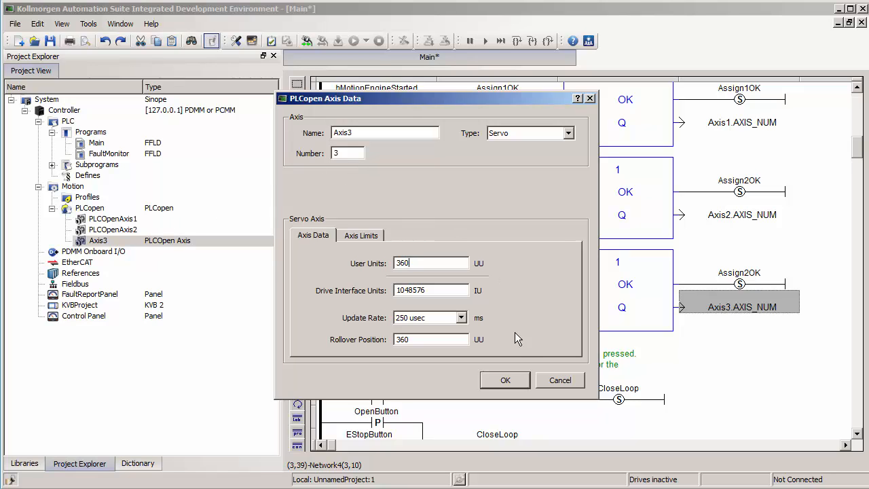
pyautogui.click(506, 380)
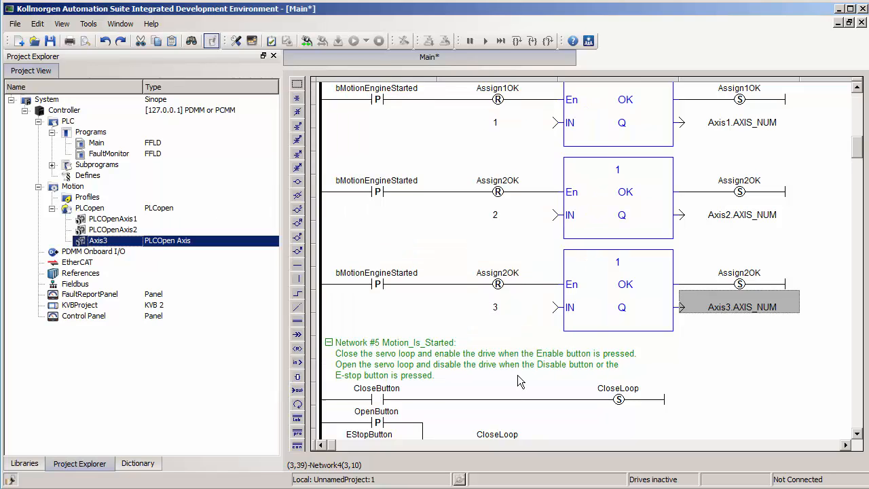
pyautogui.click(511, 309)
pyautogui.click(774, 314)
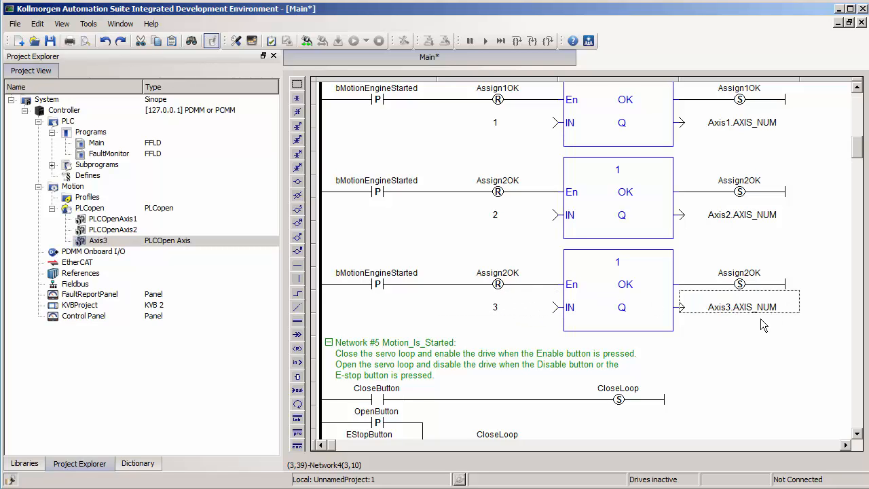
# Step: Check the type of the Axis3 global variable in the dictionary and relate it to the new rung's input number
pyautogui.click(139, 464)
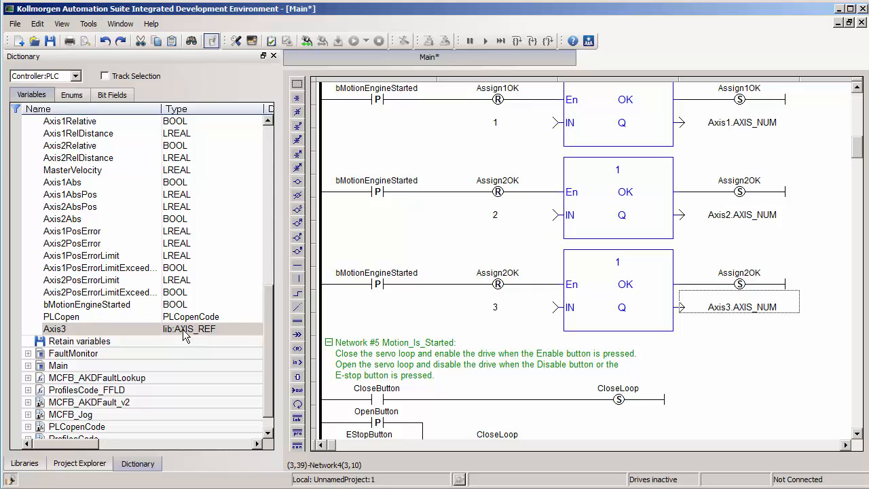
pyautogui.click(192, 331)
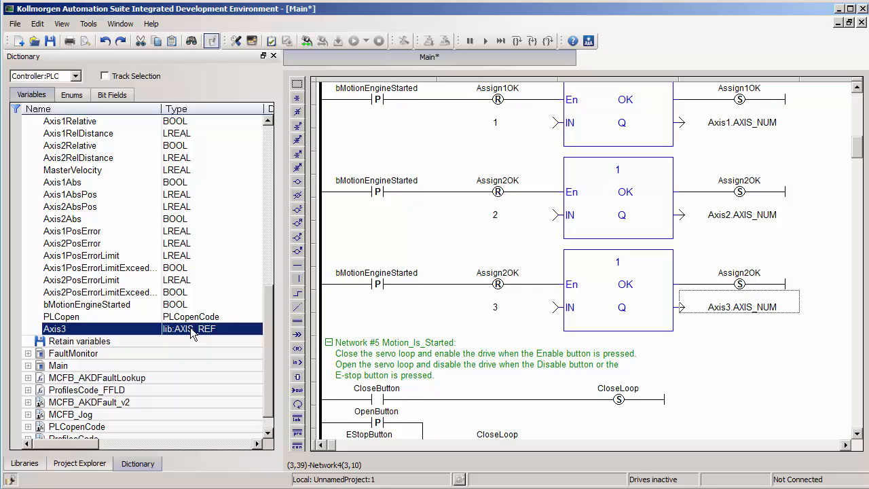
pyautogui.click(514, 309)
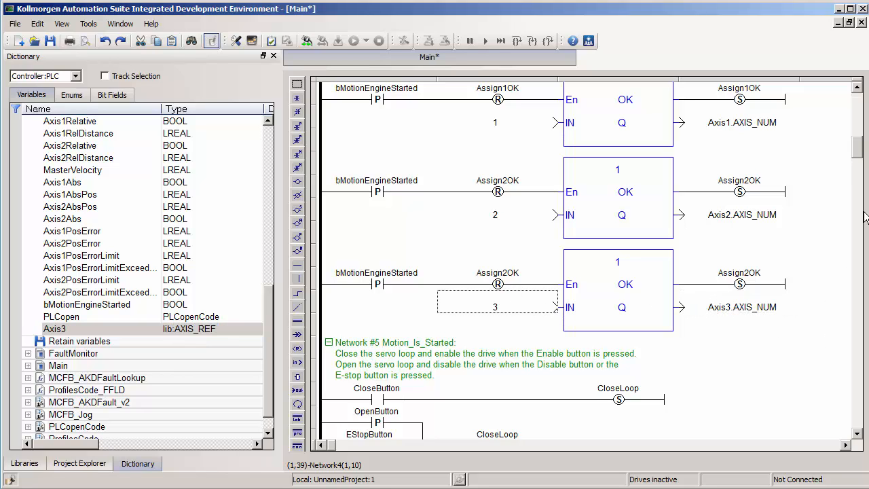
# Step: Examine the Axis input and the parameter types of the Power1 MC_Power block in Network #6
pyautogui.moveTo(858, 151); pyautogui.dragTo(858, 173)
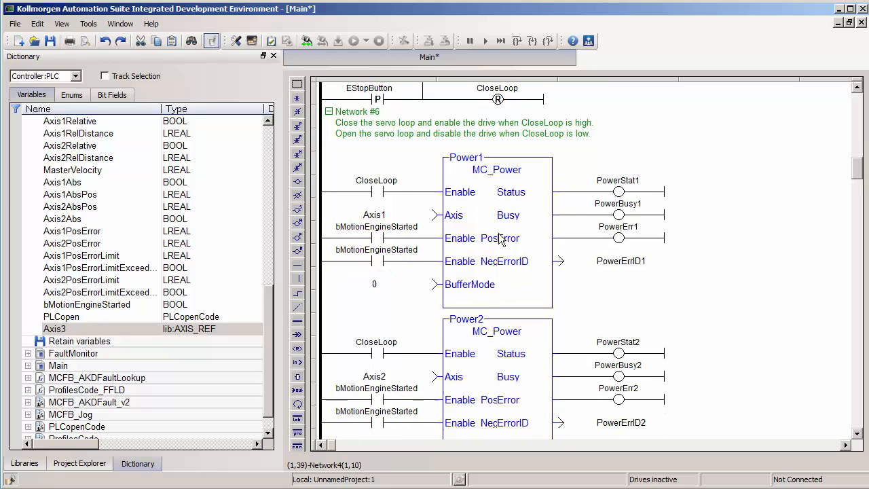
pyautogui.click(426, 212)
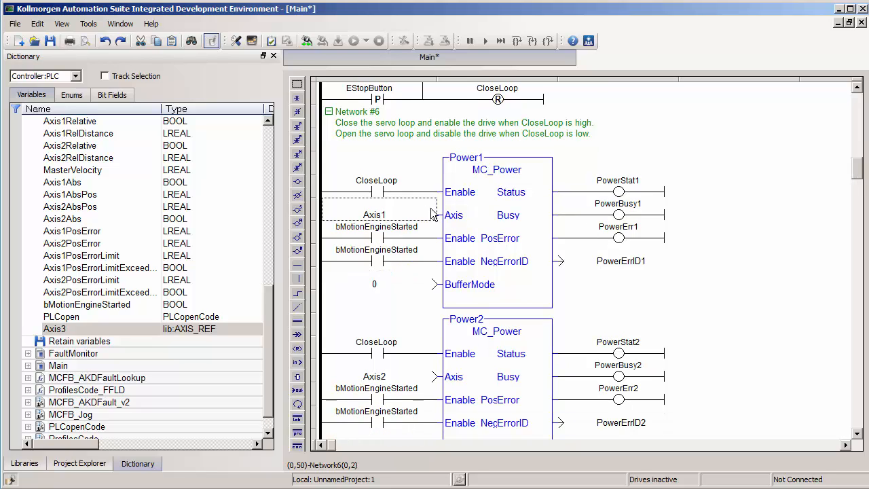
pyautogui.moveTo(481, 224)
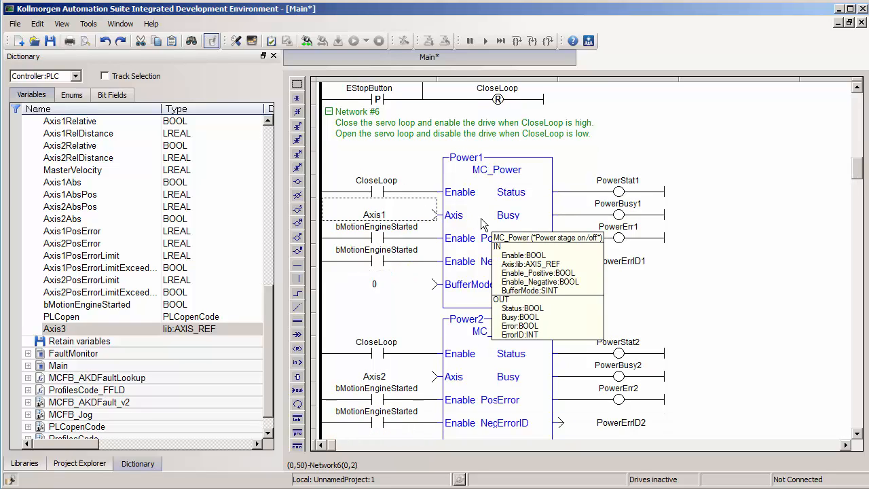